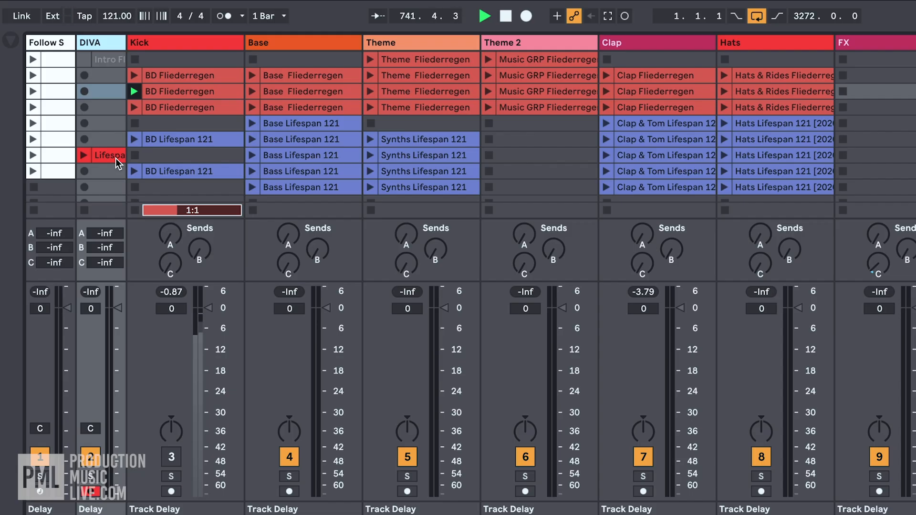
Look over the Transitions and Midimix Drums group tracks at the far end of the set.
scroll(596, 124, right, 10)
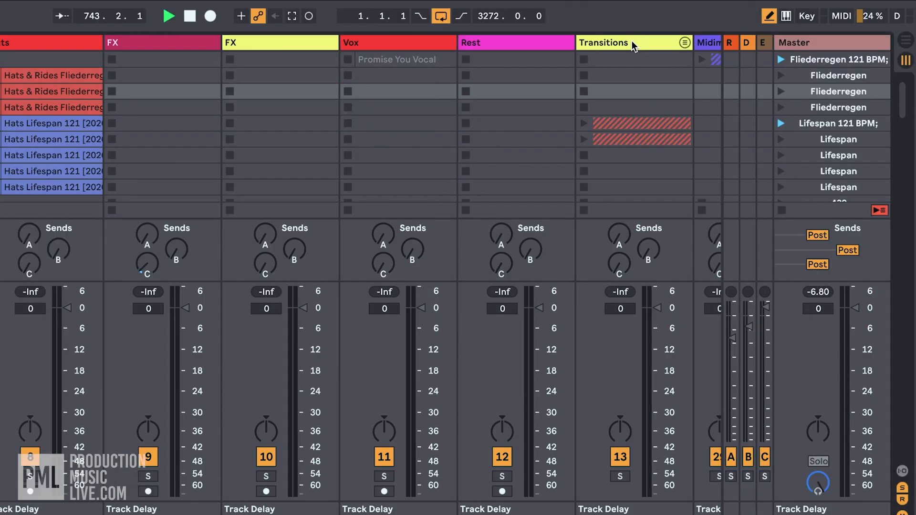
click(631, 42)
scroll(632, 42, right, 3)
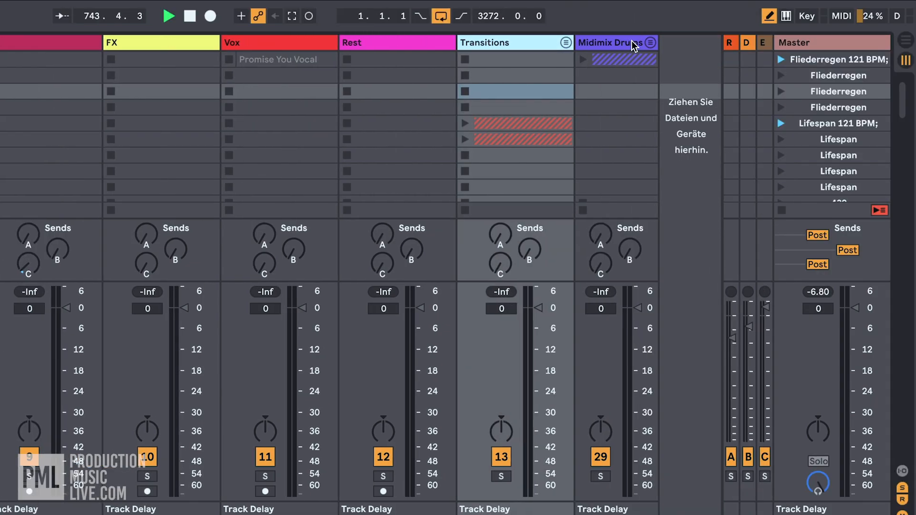
click(618, 42)
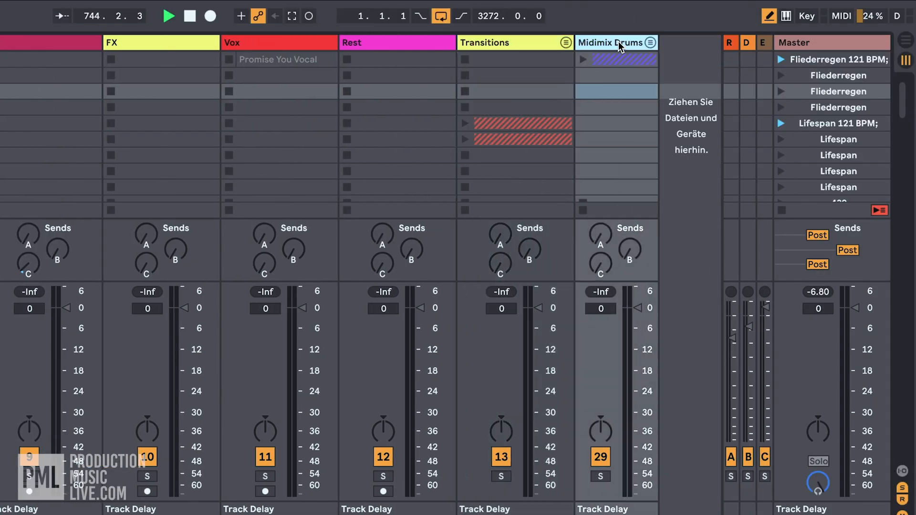
click(647, 41)
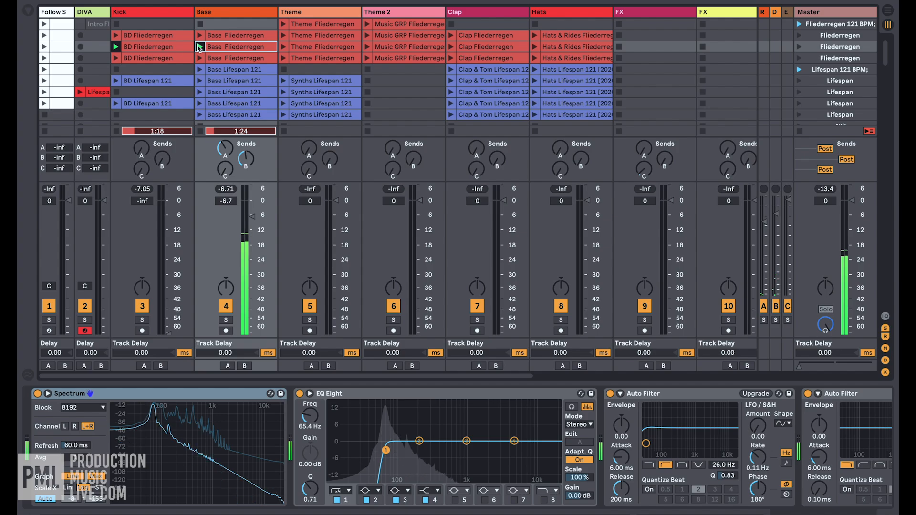
Launch the Base and Theme Fliederregen clips in the third scene and solo the Clap track.
click(199, 46)
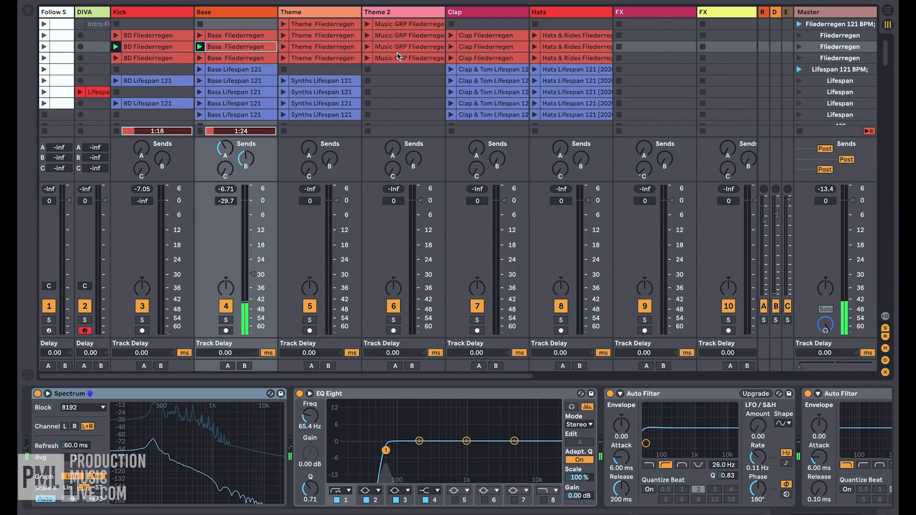
click(283, 48)
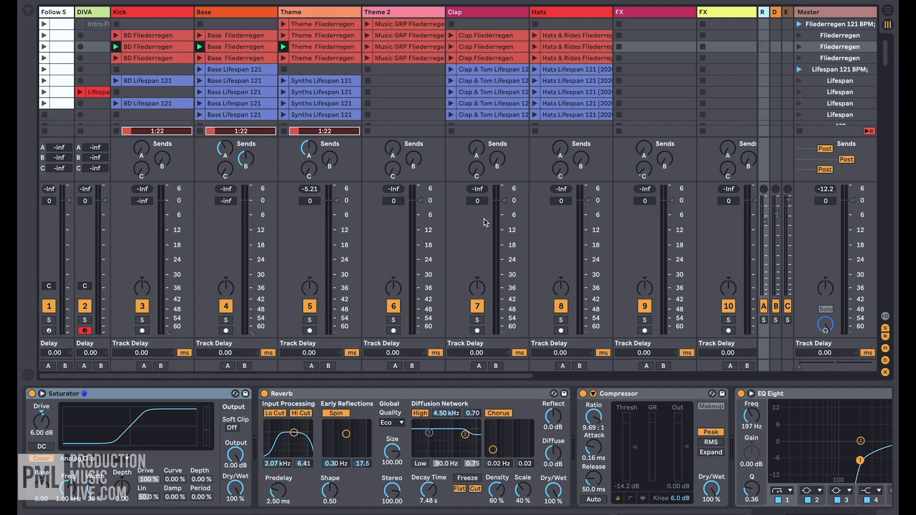
click(477, 320)
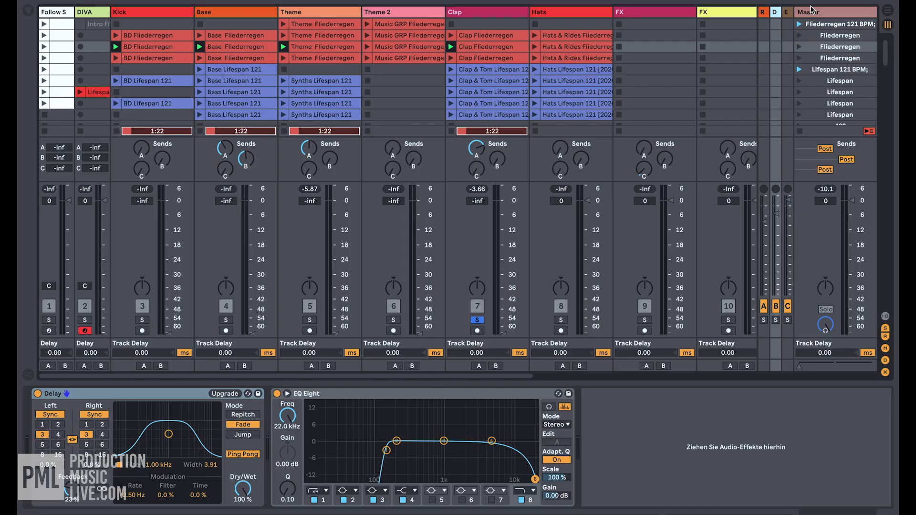
Show the device chains of the E return track and the Master track.
click(788, 13)
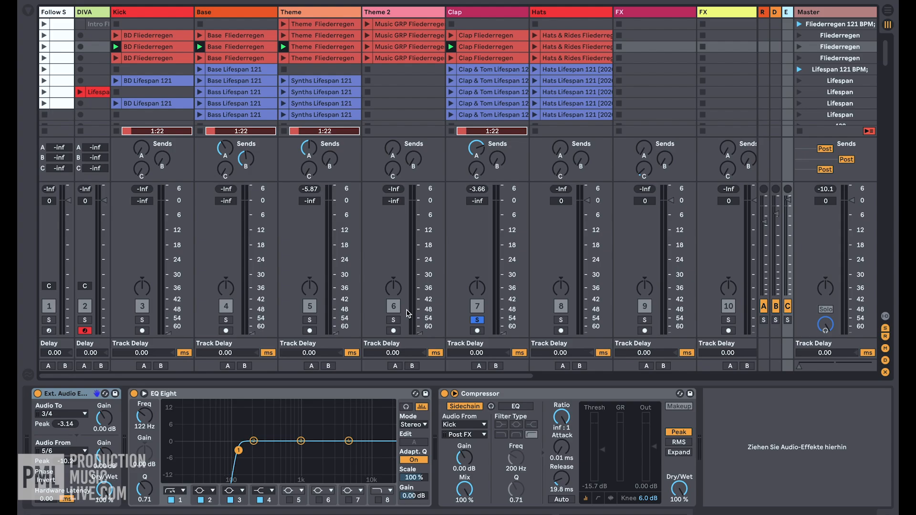
click(834, 13)
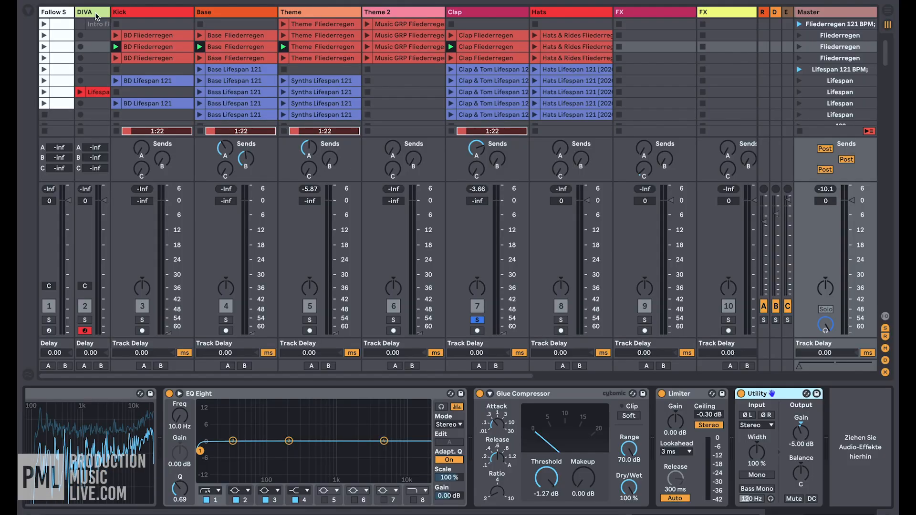
Examine the DIVA track's Lifespan clip and its device chain, from the Diva synth through to the Limiter.
click(97, 14)
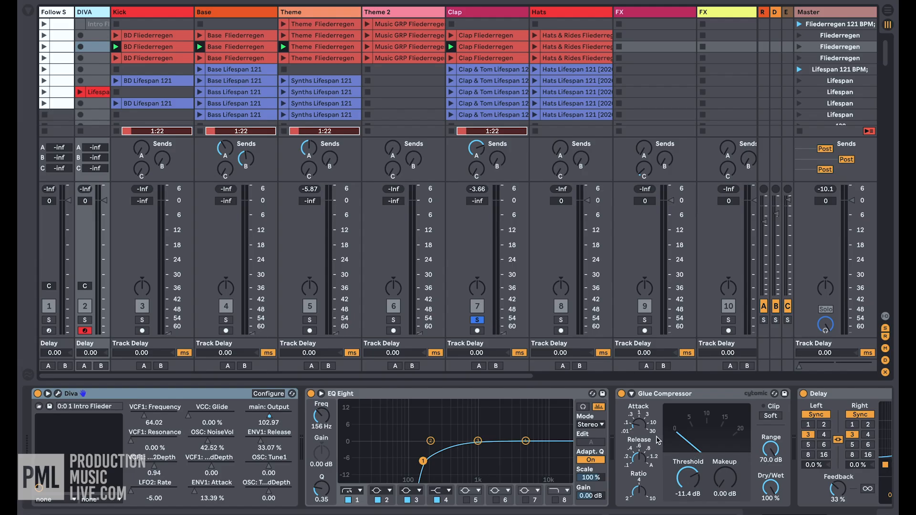
click(102, 97)
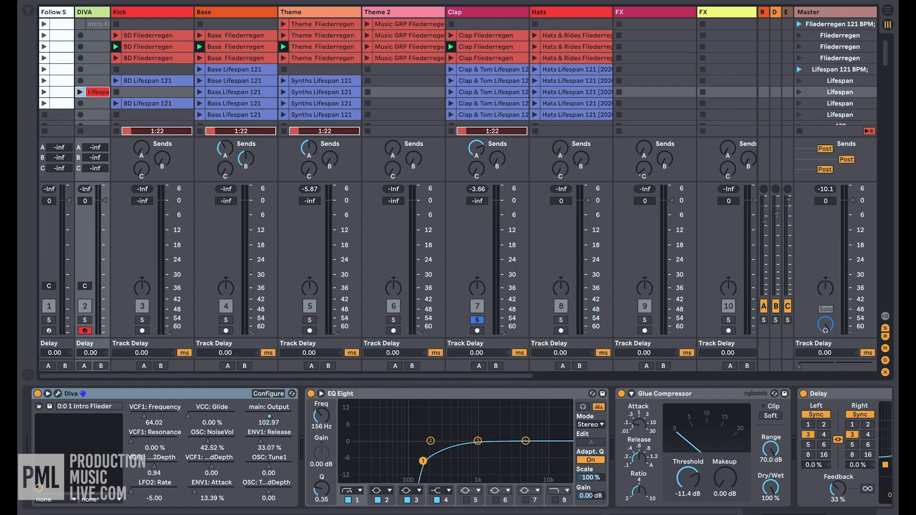
double_click(101, 94)
key(shift+Tab)
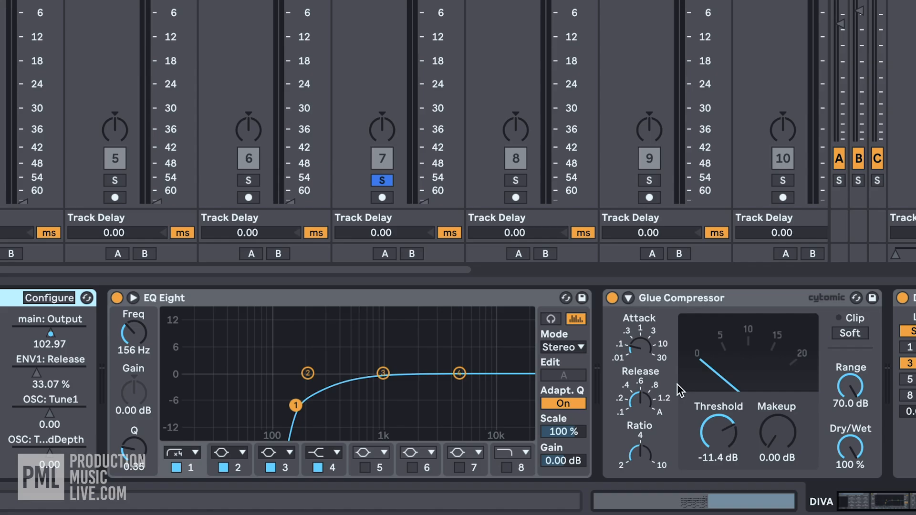
scroll(661, 446, right, 10)
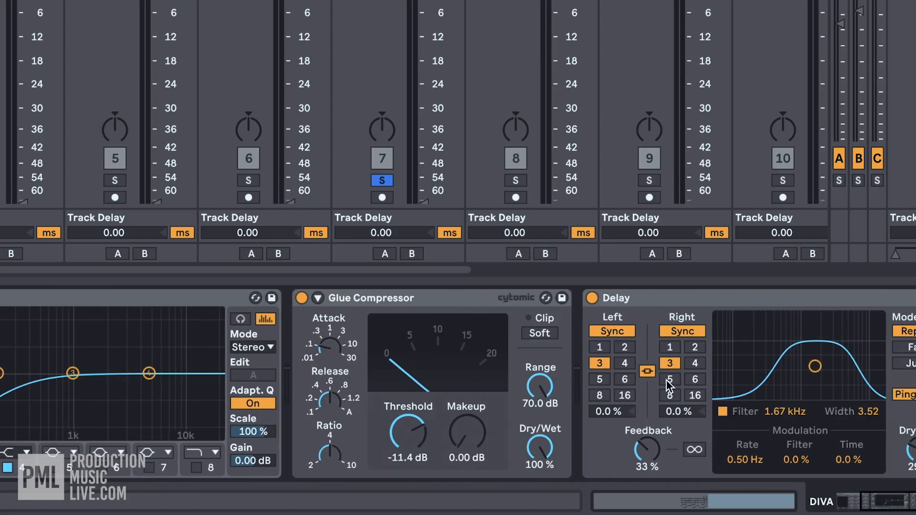
scroll(695, 382, right, 10)
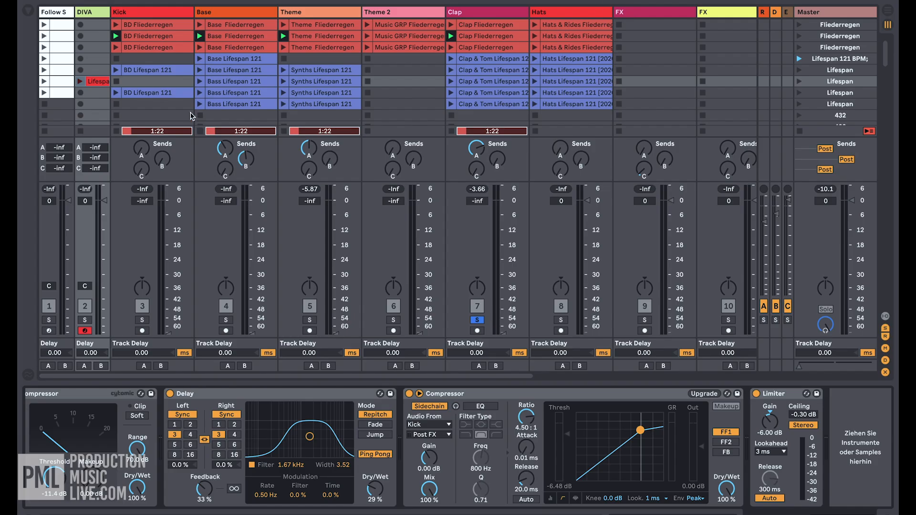
Show the Transitions group's device chain and briefly unfold the group to view its inner tracks.
scroll(191, 104, right, 10)
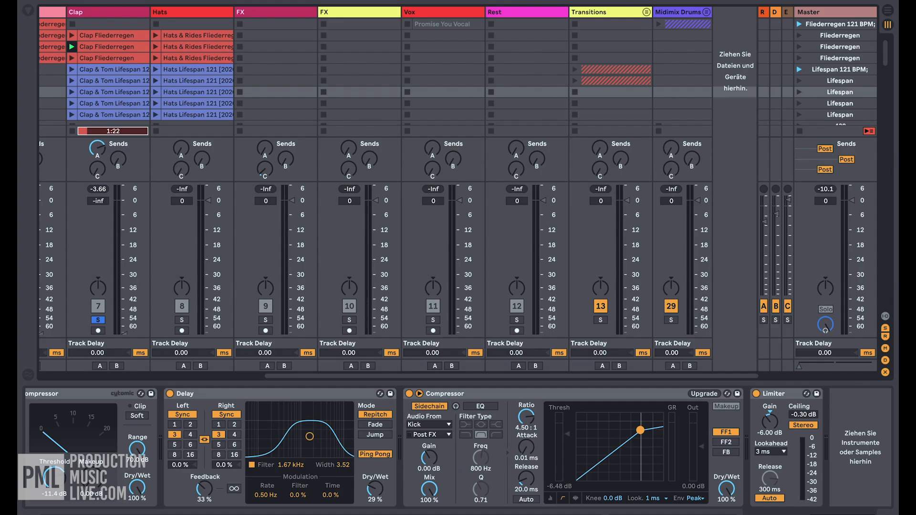
click(602, 15)
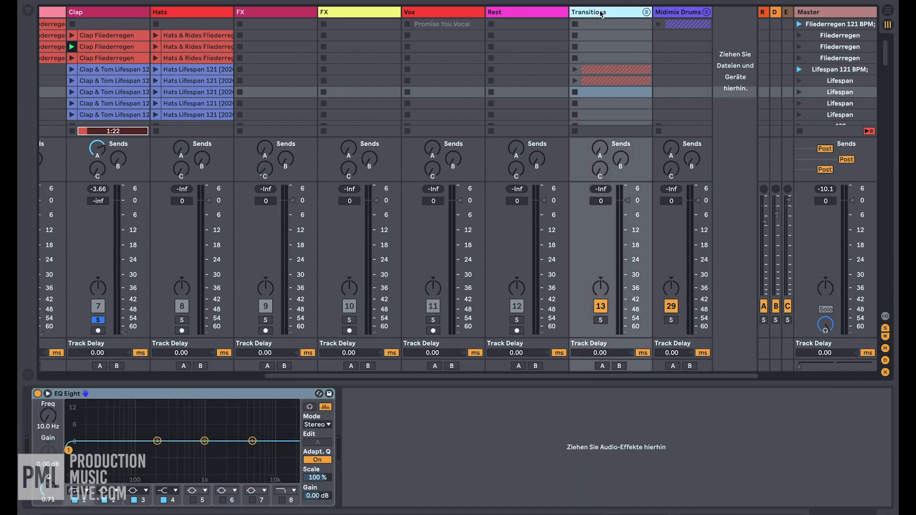
click(647, 12)
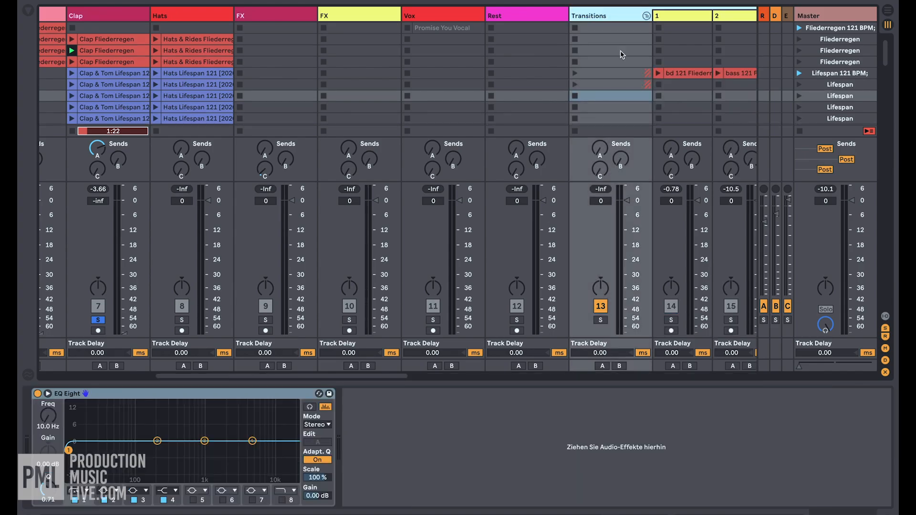
click(646, 16)
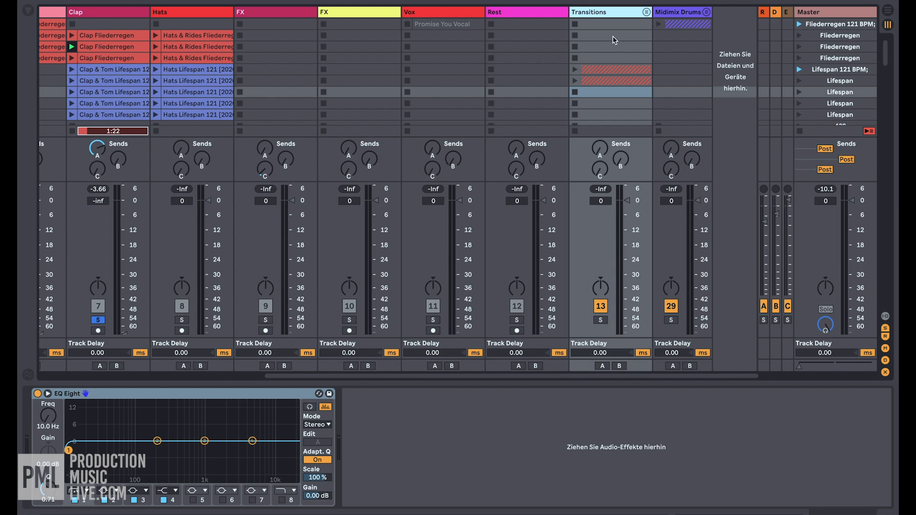
Unfold the Midimix Drums group and look through its hat tracks.
click(682, 15)
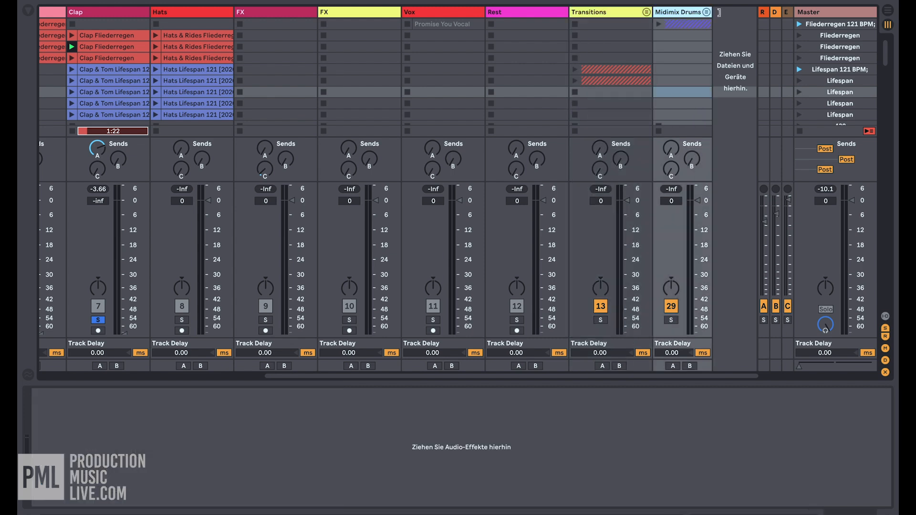
click(706, 13)
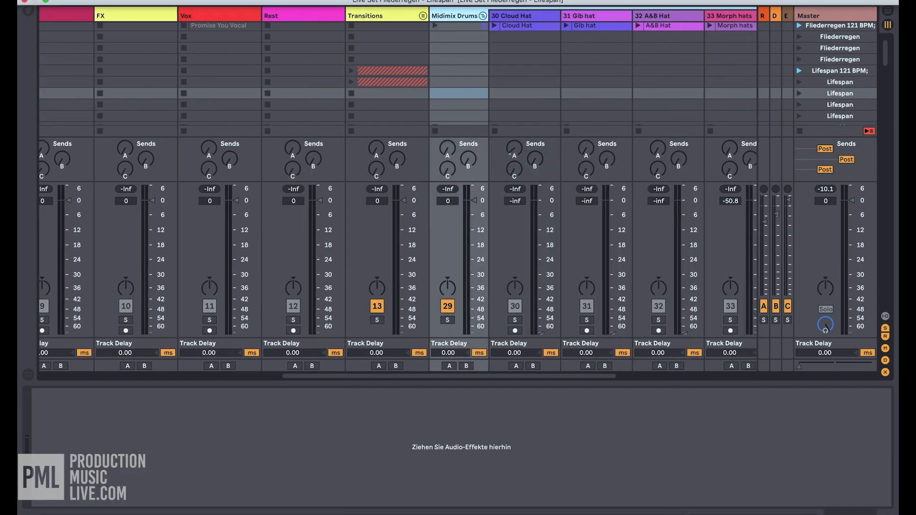
scroll(528, 77, right, 1)
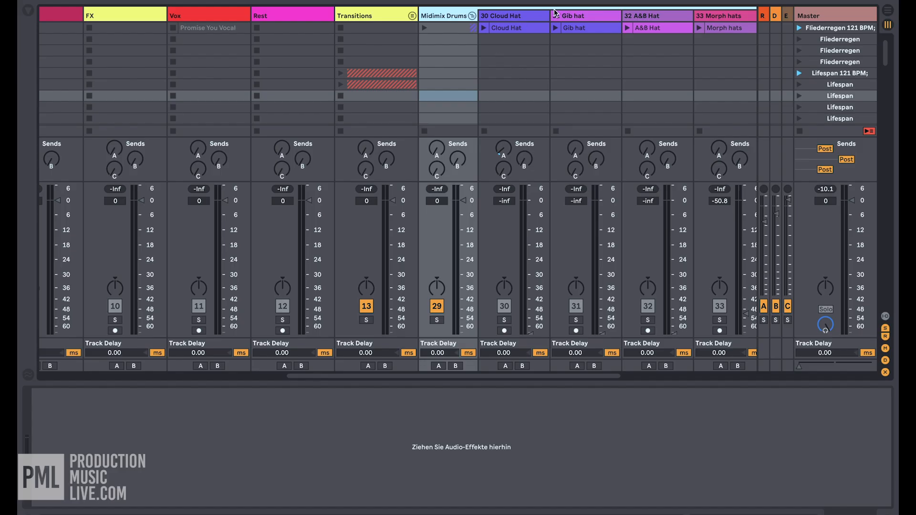
scroll(556, 15, right, 4)
scroll(556, 14, right, 3)
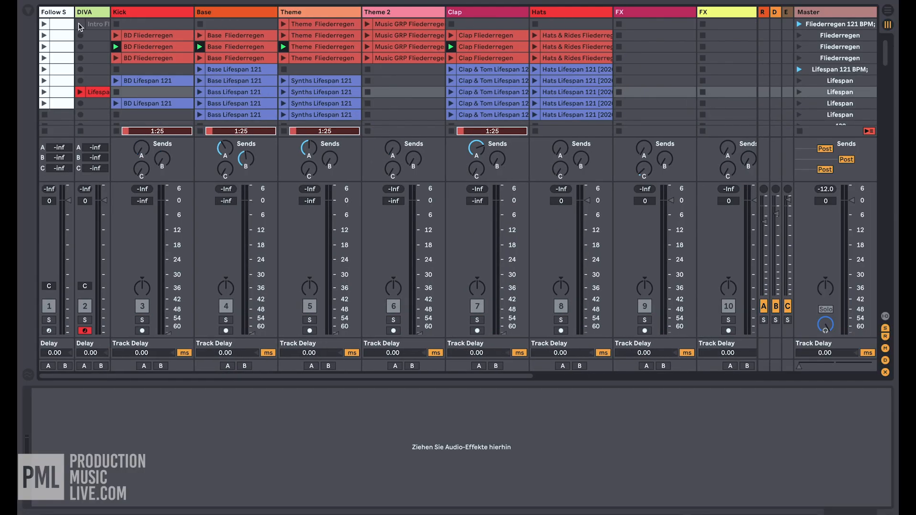
Show the Follow SCENE XL device on the Follow S track and select the track's first clip.
click(63, 13)
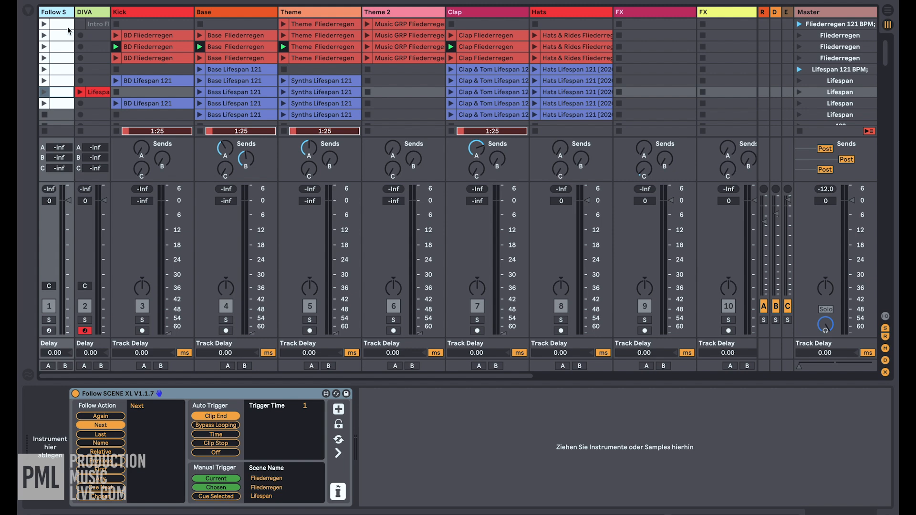
click(66, 27)
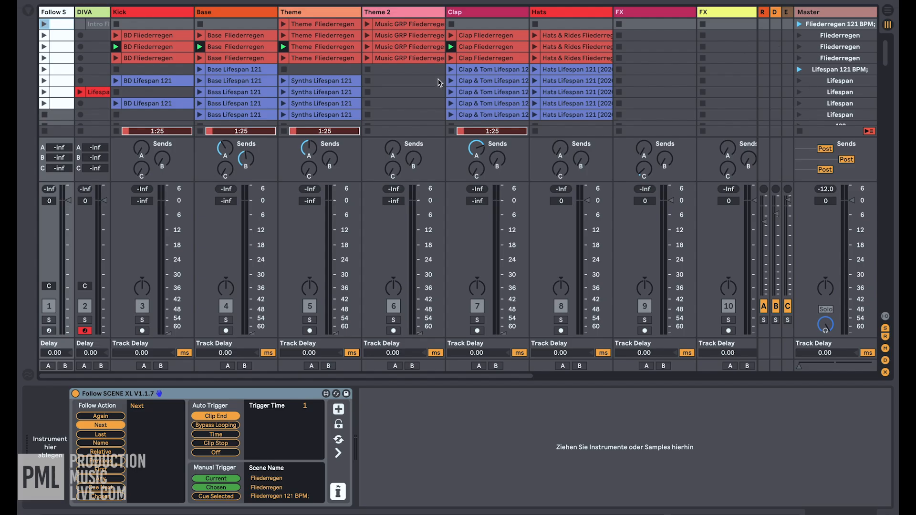
Inspect the clip settings of the third-scene Theme Fliederregen clip, then return to the Theme track's devices.
click(344, 50)
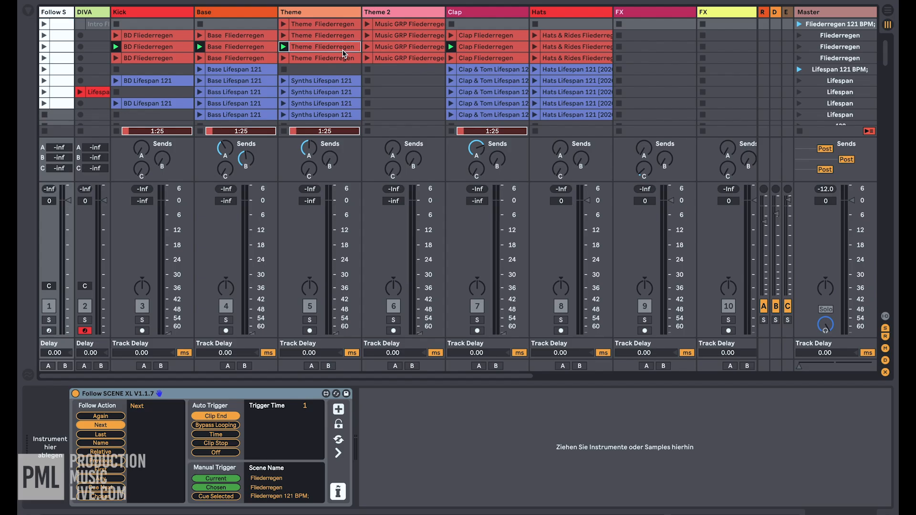
key(shift+Tab)
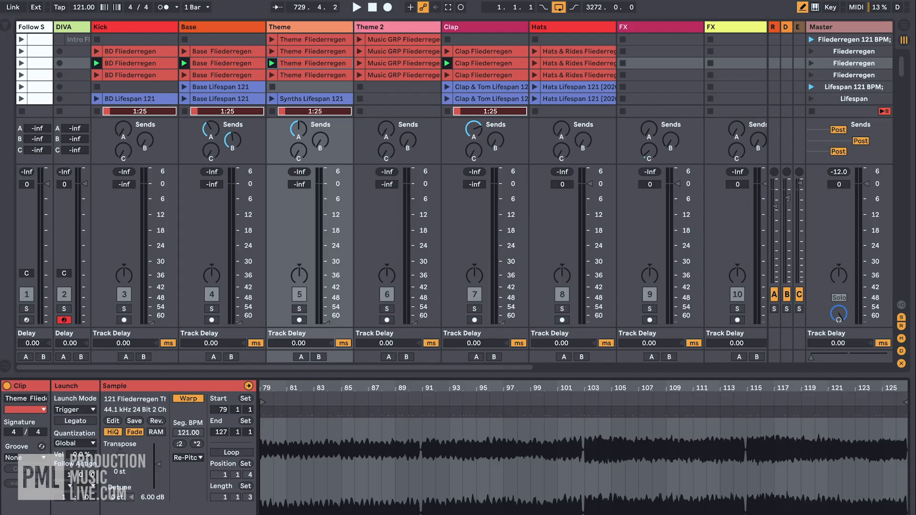
key(shift+Tab)
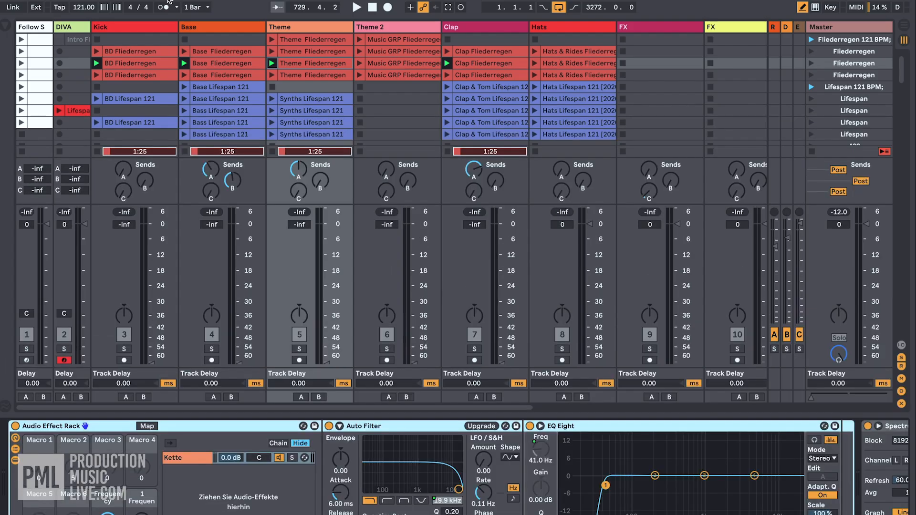
Display the Follow S track's device, launch the Fliederregen 121 BPM scene, and clear the track solo.
click(37, 29)
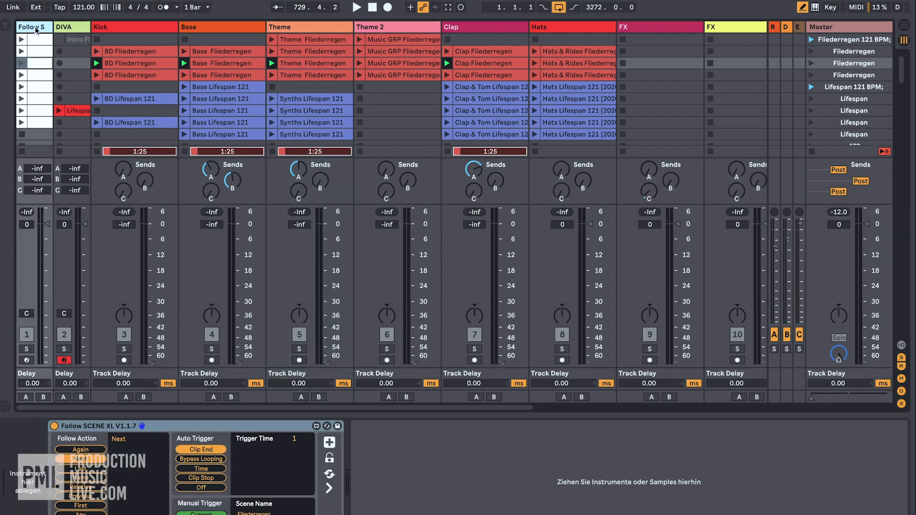
click(832, 62)
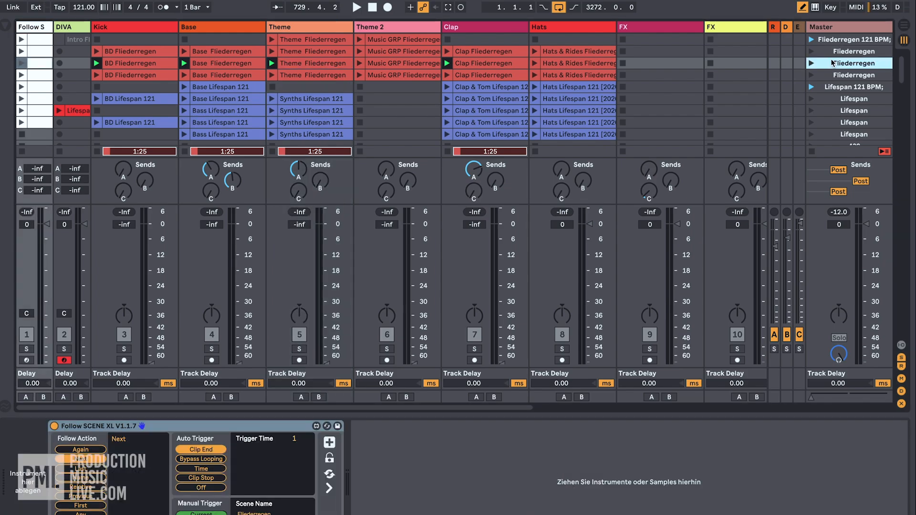
click(811, 41)
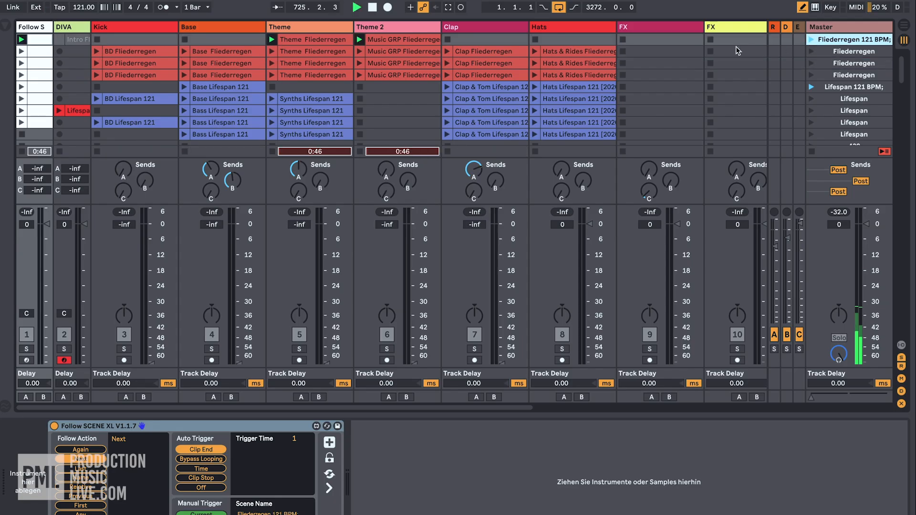
double_click(387, 350)
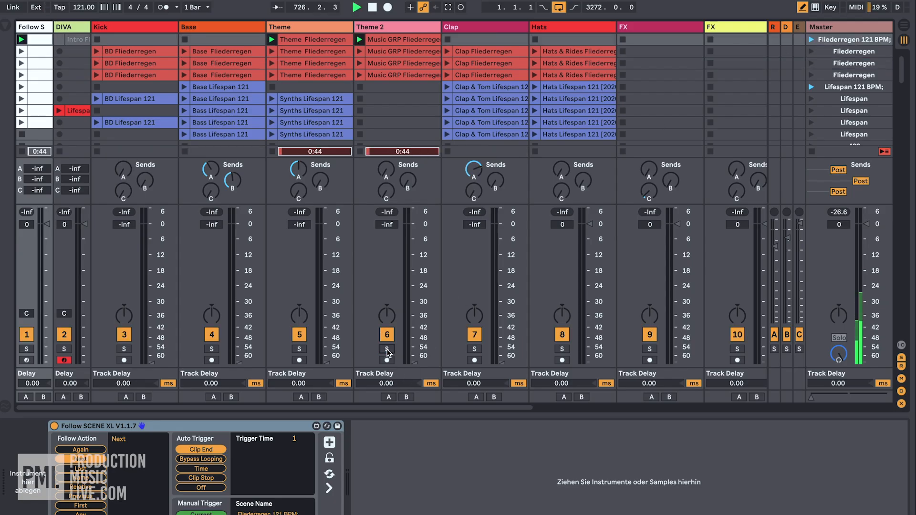